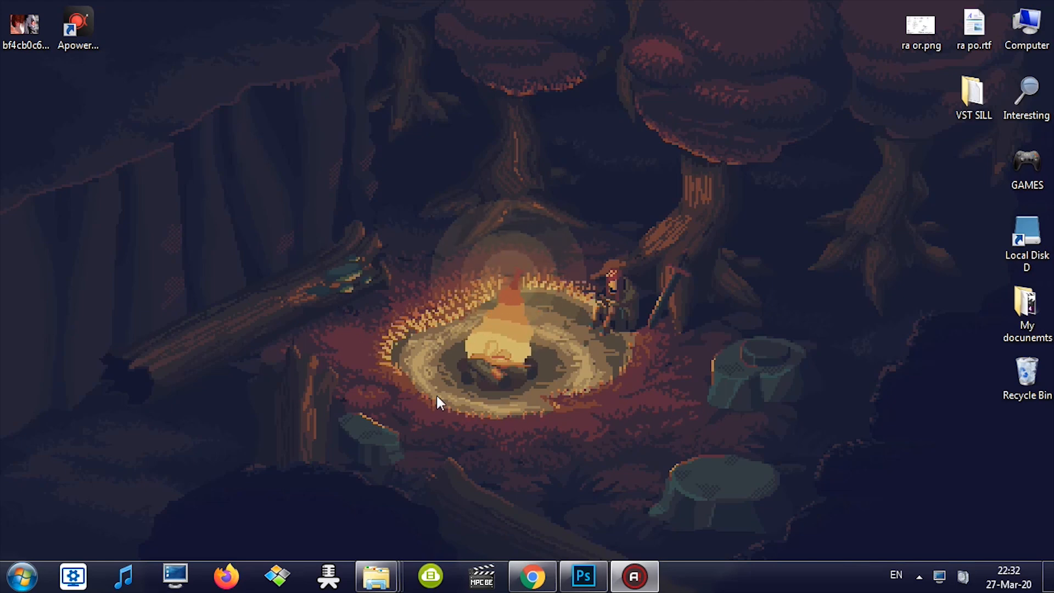
# Switch to Photoshop and run the Layer_resize_according_doc script on the image layer in the Untitled-1 document
pyautogui.click(584, 576)
pyautogui.hotkey('ctrl', 'Tab')
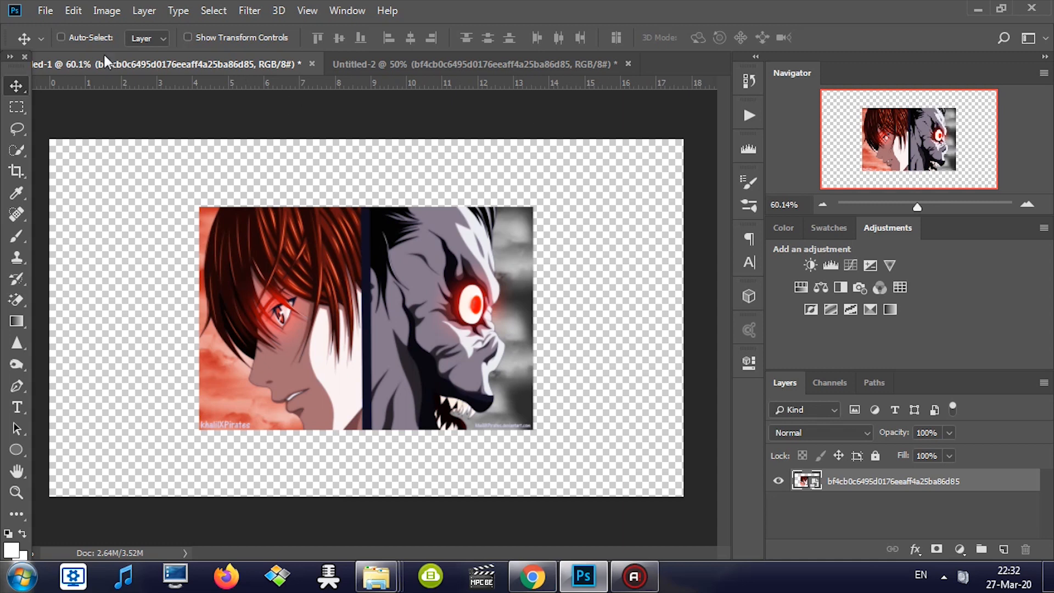
pyautogui.click(45, 11)
pyautogui.moveTo(83, 379)
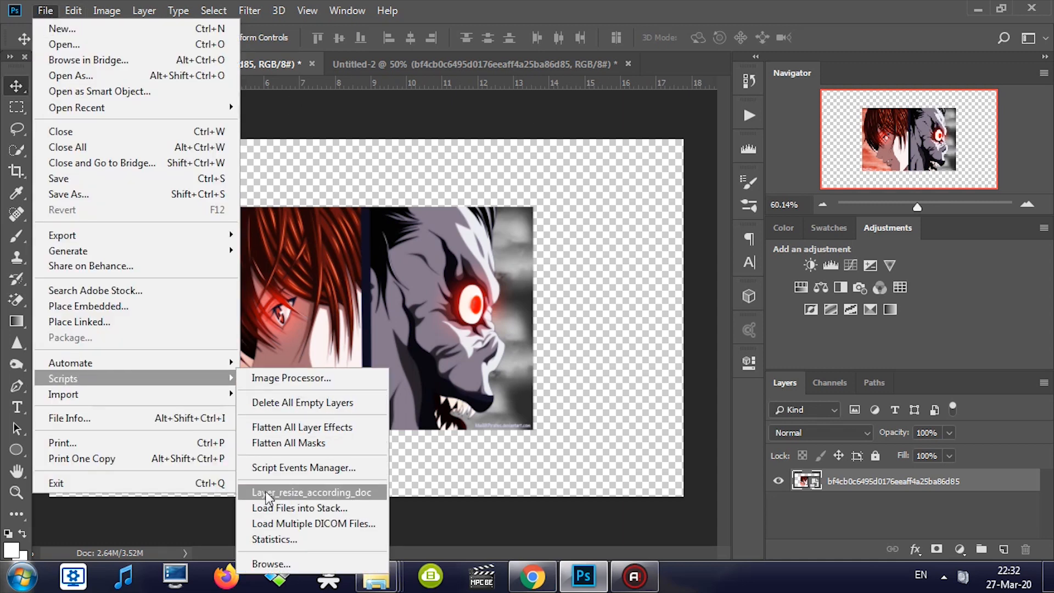
pyautogui.click(332, 494)
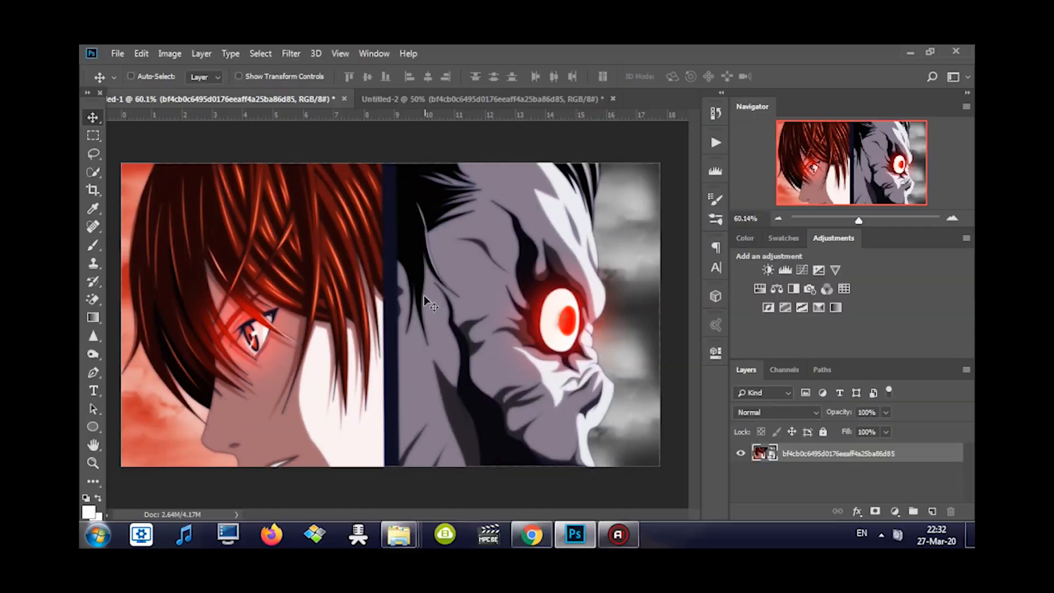
# Try adjusting the enlarged layer's lower edge and shifting it upward with Free Transform in the wide document
pyautogui.press('ctrl')
pyautogui.hotkey('ctrl', '-')
pyautogui.hotkey('ctrl', '-')
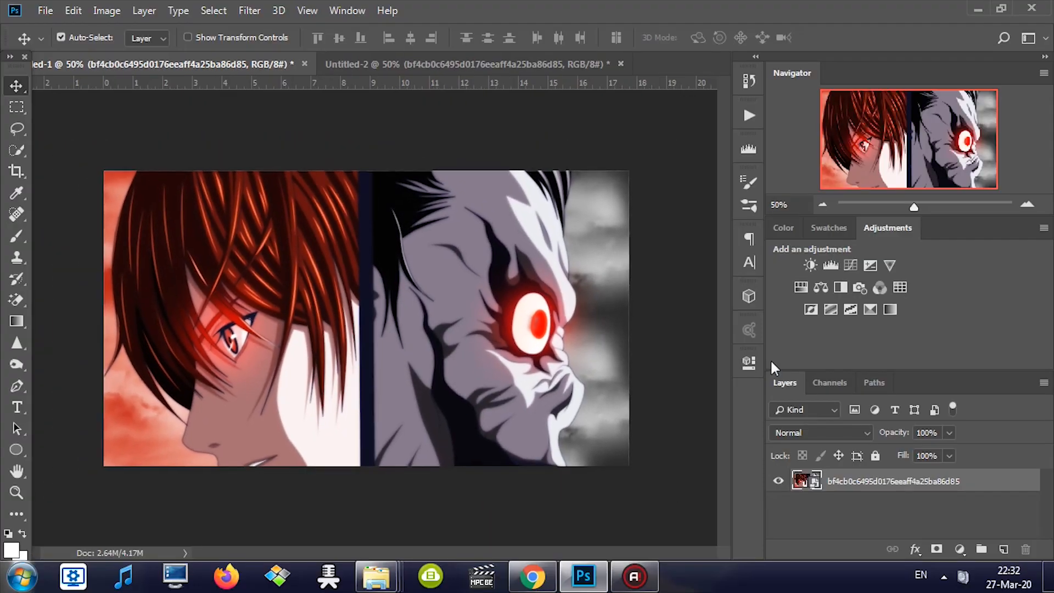
pyautogui.hotkey('ctrl', 't')
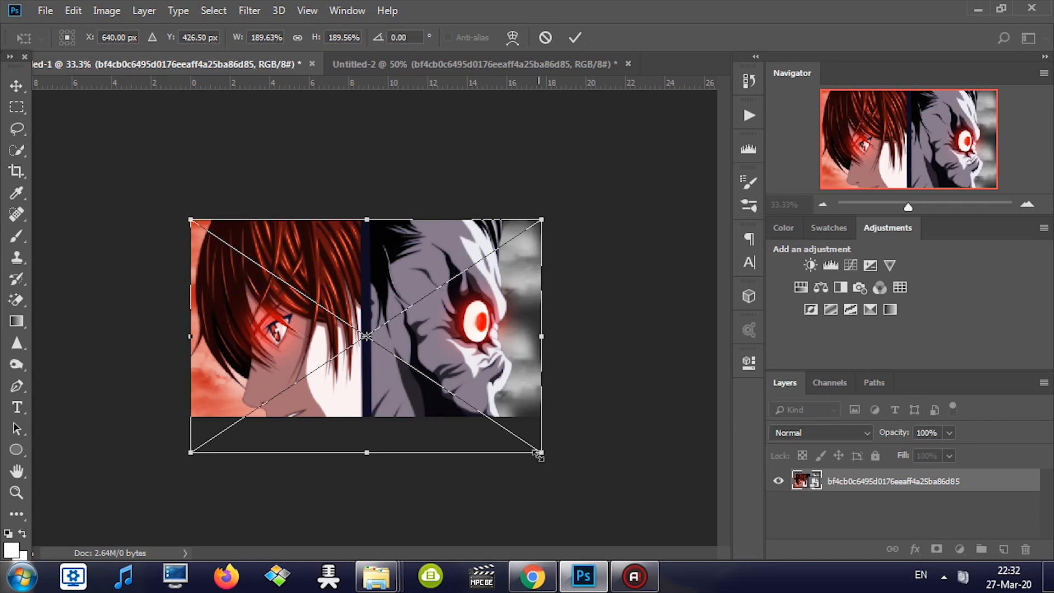
pyautogui.moveTo(367, 453)
pyautogui.mouseDown()
pyautogui.moveTo(373, 305)
pyautogui.moveTo(364, 459)
pyautogui.mouseUp()
pyautogui.press('Return')
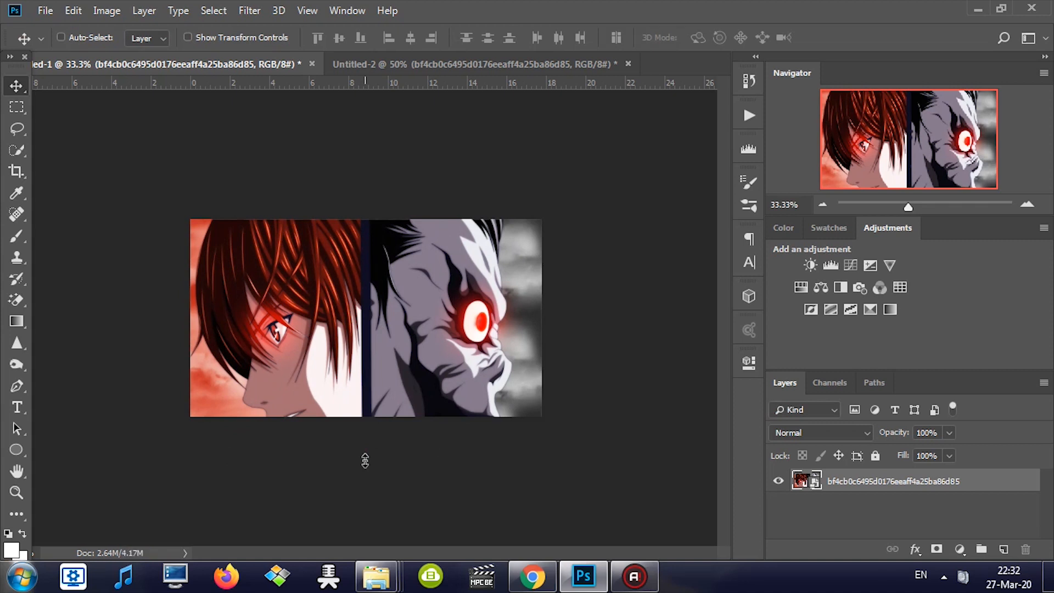
pyautogui.hotkey('ctrl', 't')
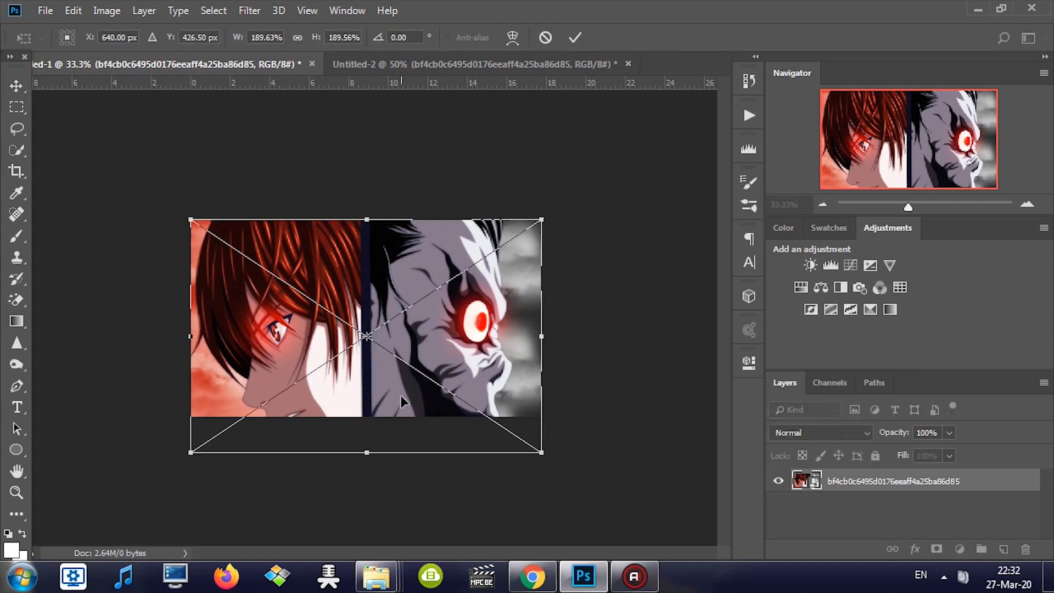
pyautogui.moveTo(406, 403); pyautogui.dragTo(405, 377)
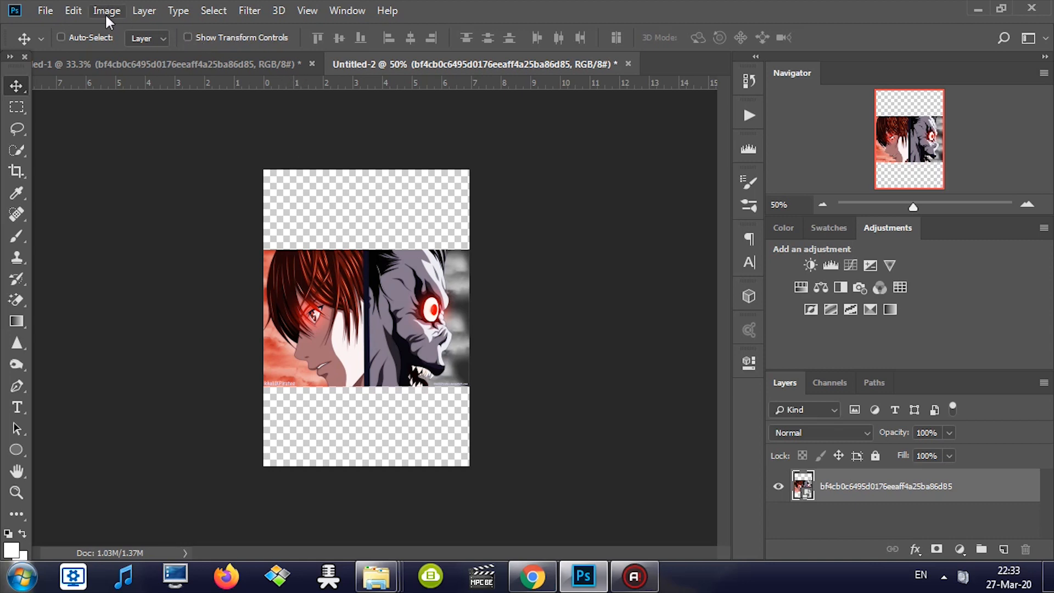
# Run the Layer_resize_according_doc script on the image layer in the Untitled-2 portrait document
pyautogui.click(45, 10)
pyautogui.moveTo(89, 379)
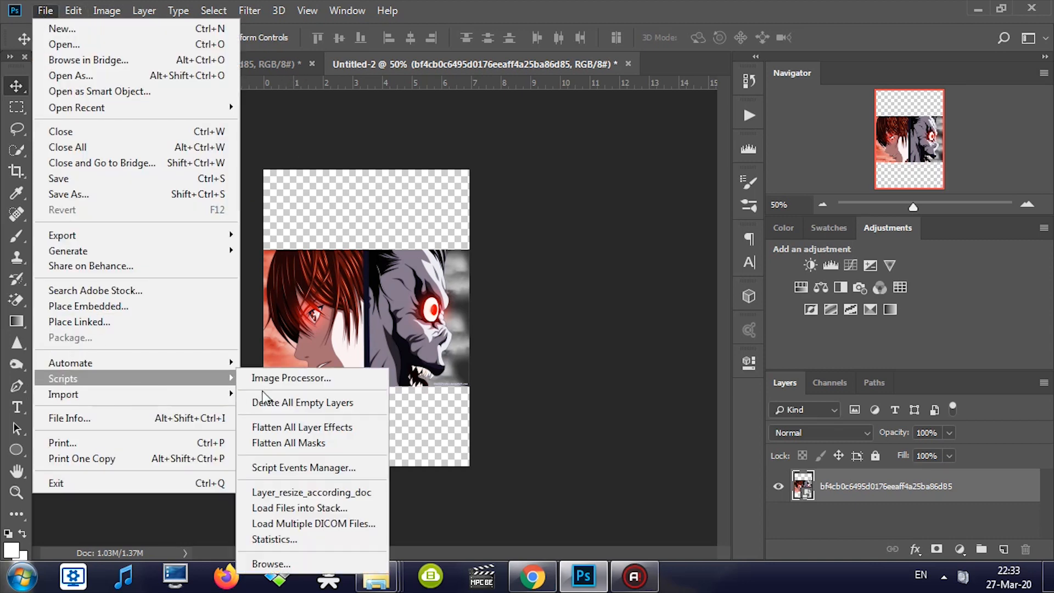
pyautogui.click(303, 492)
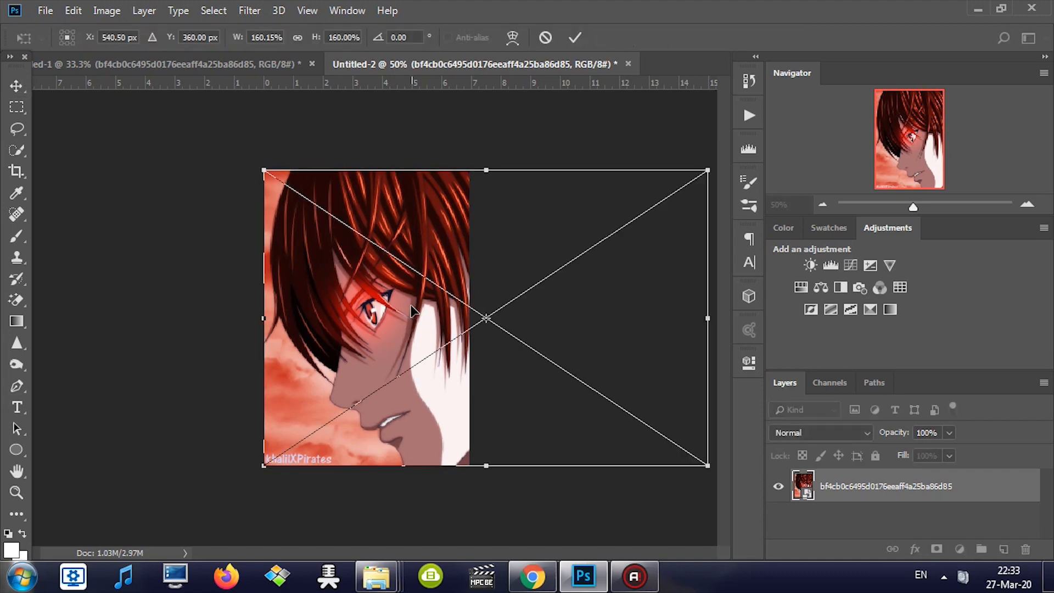
# Try repositioning and narrowing the oversized image with Free Transform in the portrait document, and cancel the transform
pyautogui.moveTo(441, 239); pyautogui.dragTo(361, 241)
pyautogui.moveTo(607, 324); pyautogui.dragTo(471, 318)
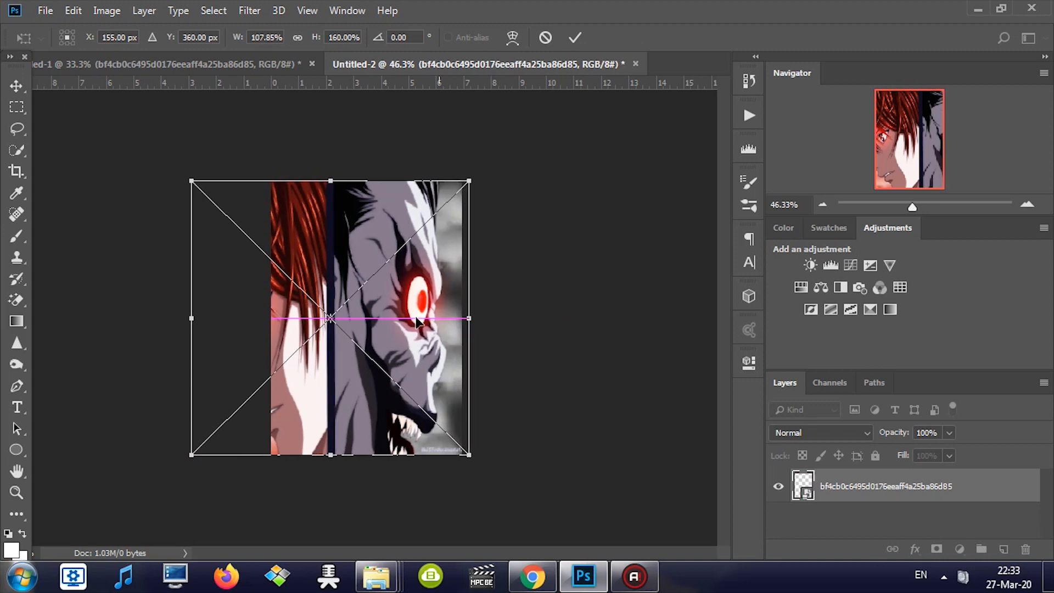
pyautogui.moveTo(196, 311); pyautogui.dragTo(273, 299)
pyautogui.press('Escape')
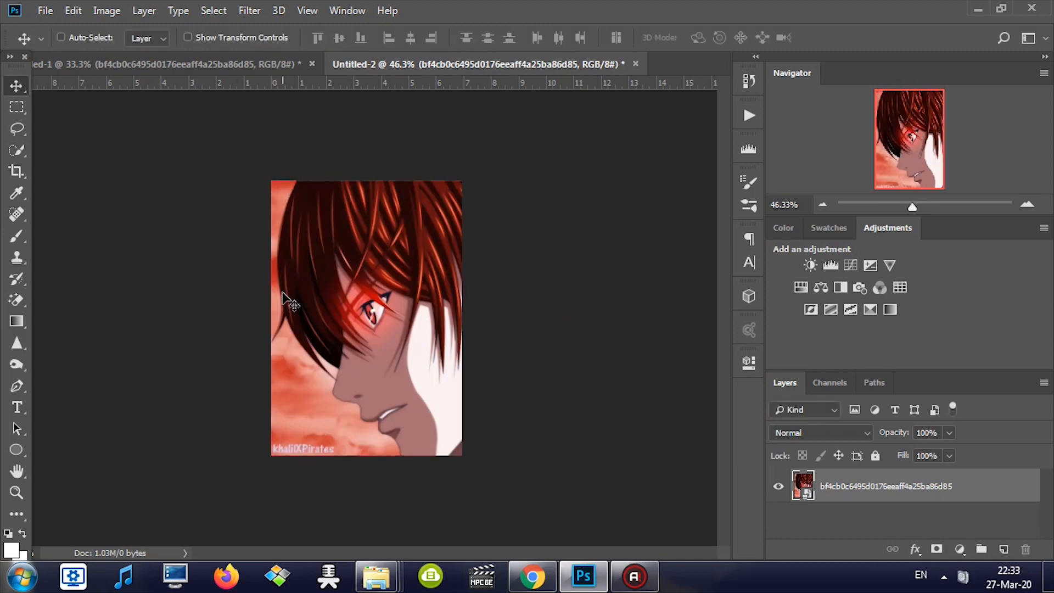
# Shift the enlarged image left within the portrait canvas and switch to the Untitled-1 document
pyautogui.moveTo(421, 307); pyautogui.dragTo(377, 305)
pyautogui.click(232, 64)
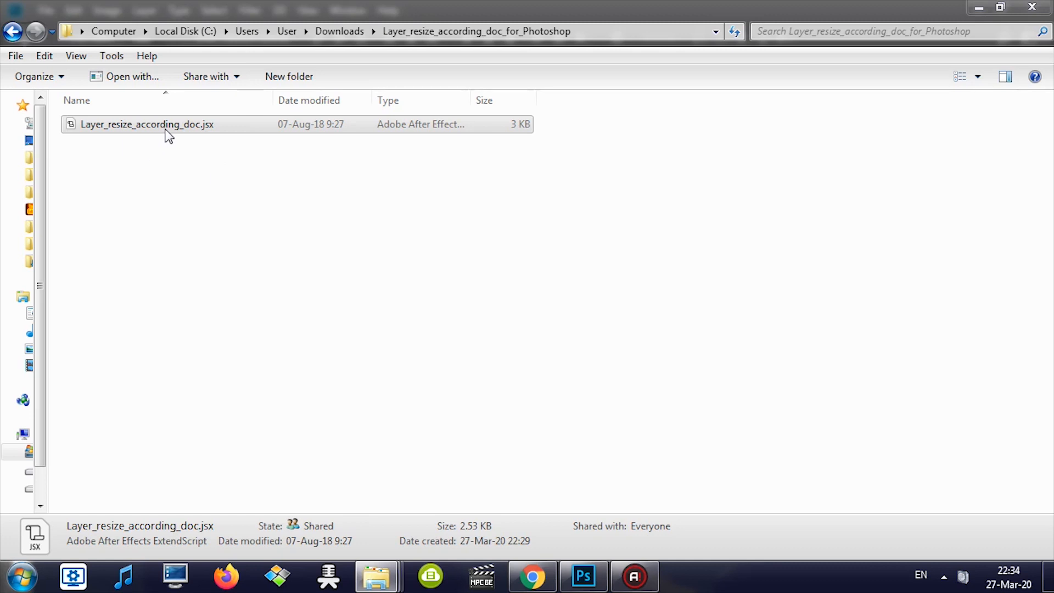
# Copy Layer_resize_according_doc.jsx from its downloads folder and bring up the Adobe Photoshop CC 2018 program folder
pyautogui.rightClick(165, 134)
pyautogui.click(220, 446)
pyautogui.click(376, 576)
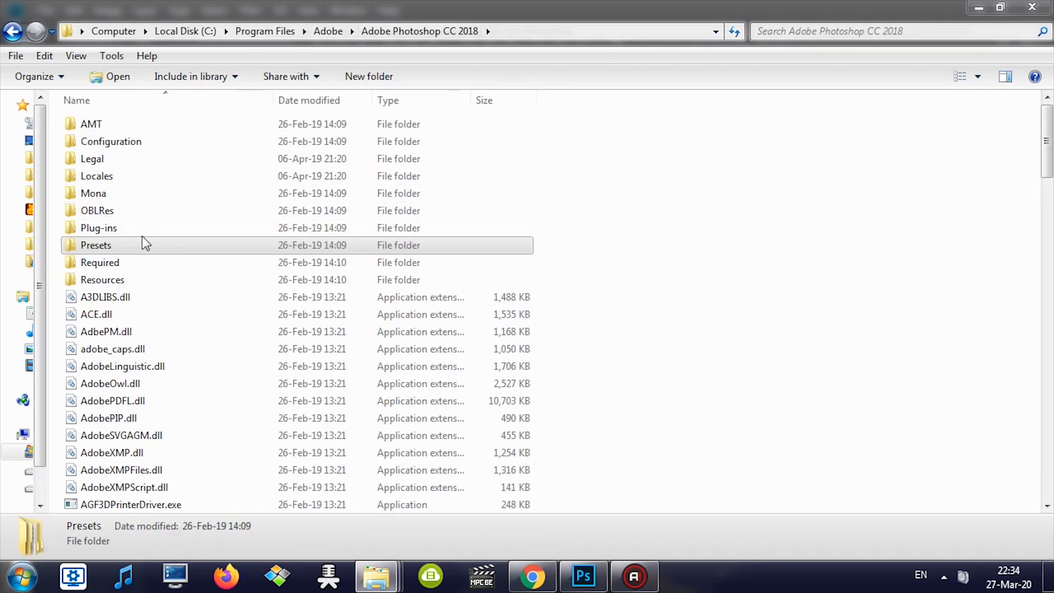
# Open the Scripts folder inside the Presets folder of Adobe Photoshop CC 2018
pyautogui.scroll(-19, 146, 240)
pyautogui.scroll(20, 159, 245)
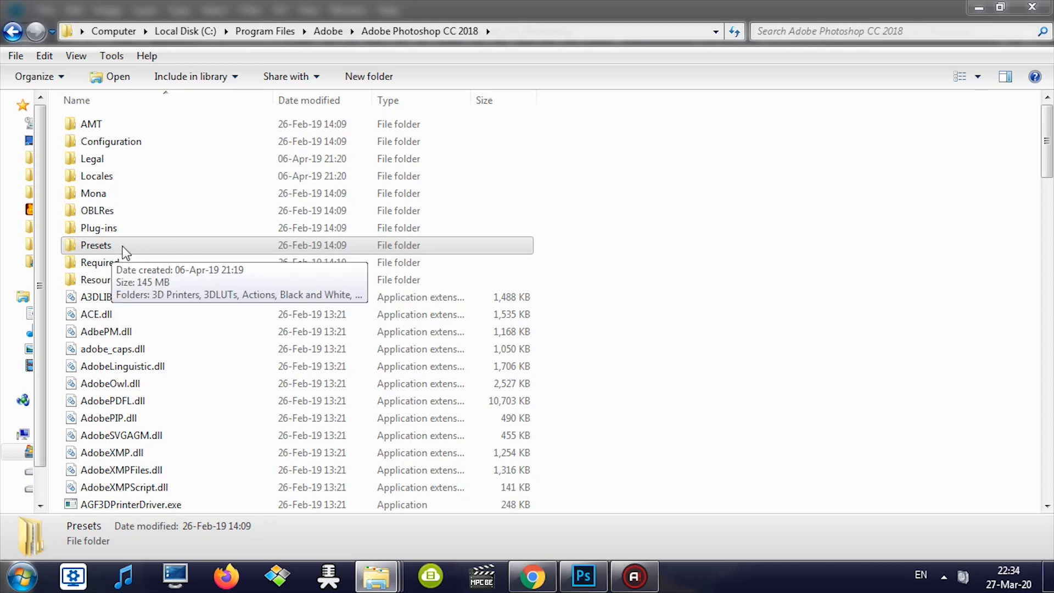
pyautogui.doubleClick(125, 252)
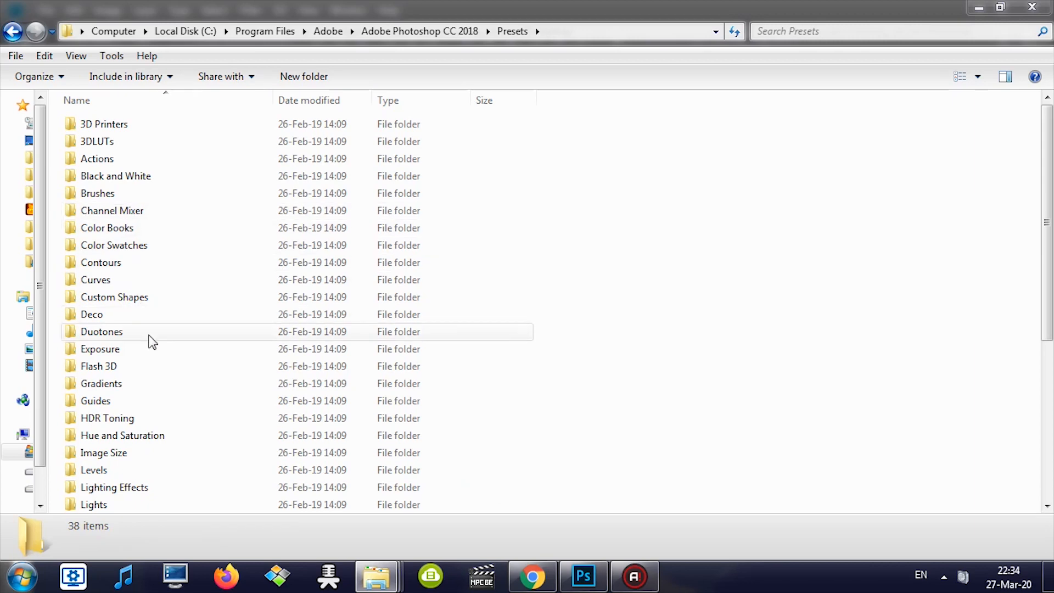
pyautogui.press('s')
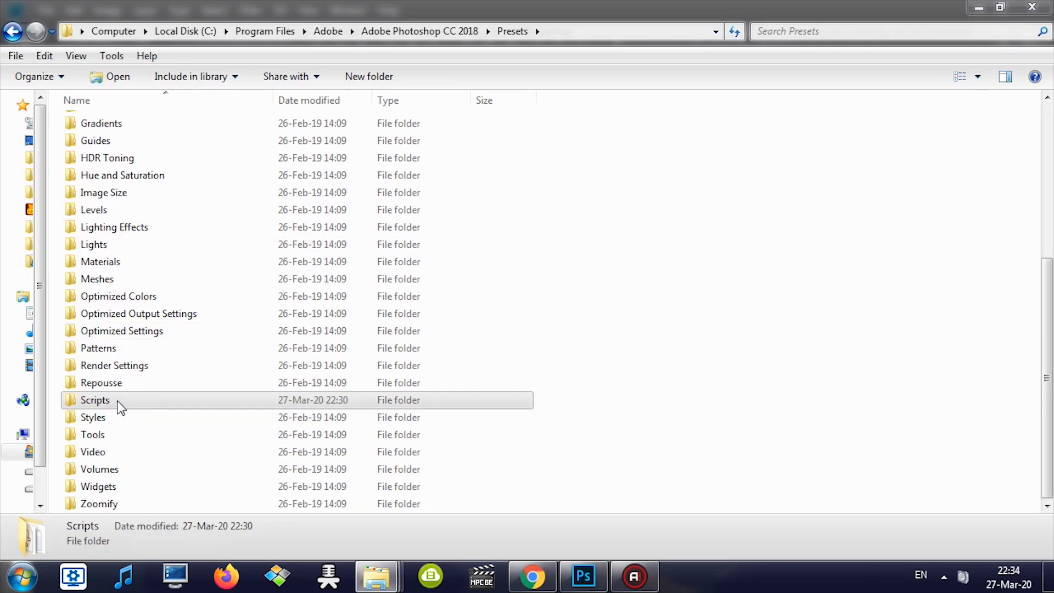
pyautogui.doubleClick(118, 403)
pyautogui.scroll(-1, 164, 330)
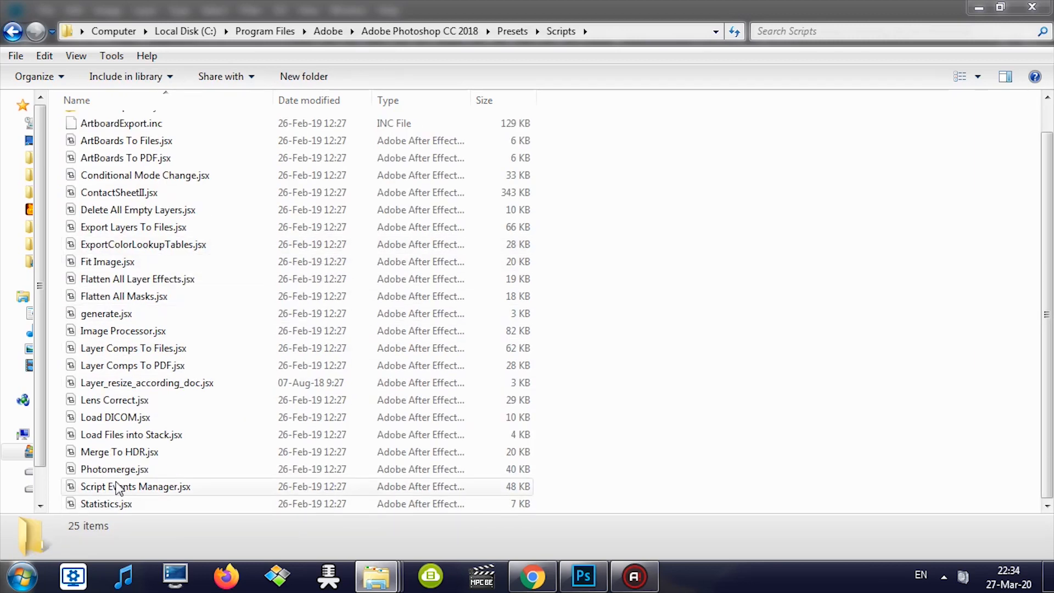
# Paste Layer_resize_according_doc.jsx into the Scripts folder, choosing not to copy over the existing file
pyautogui.click(182, 383)
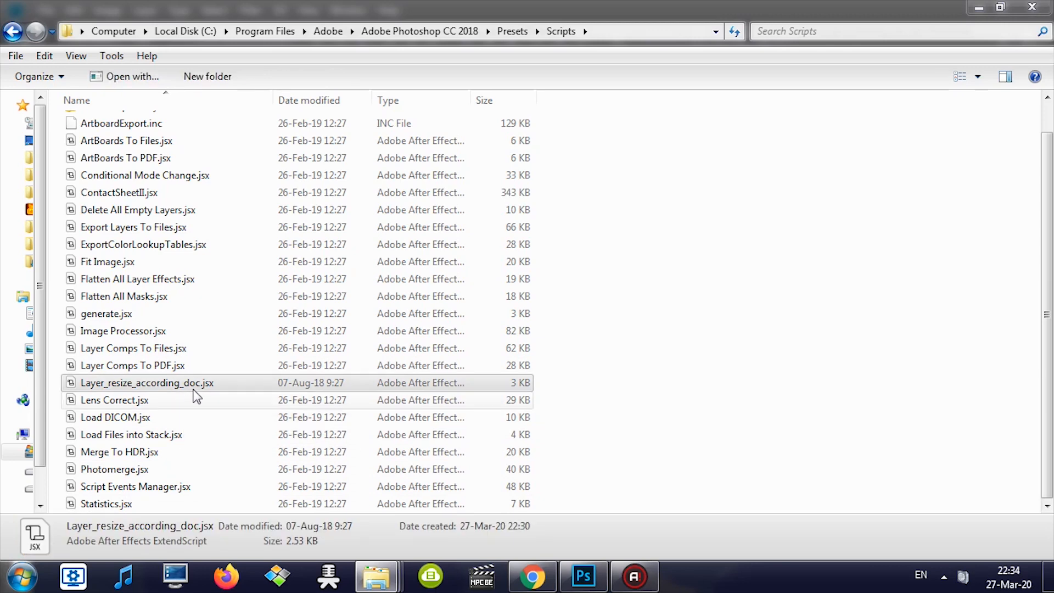
pyautogui.rightClick(652, 347)
pyautogui.click(695, 219)
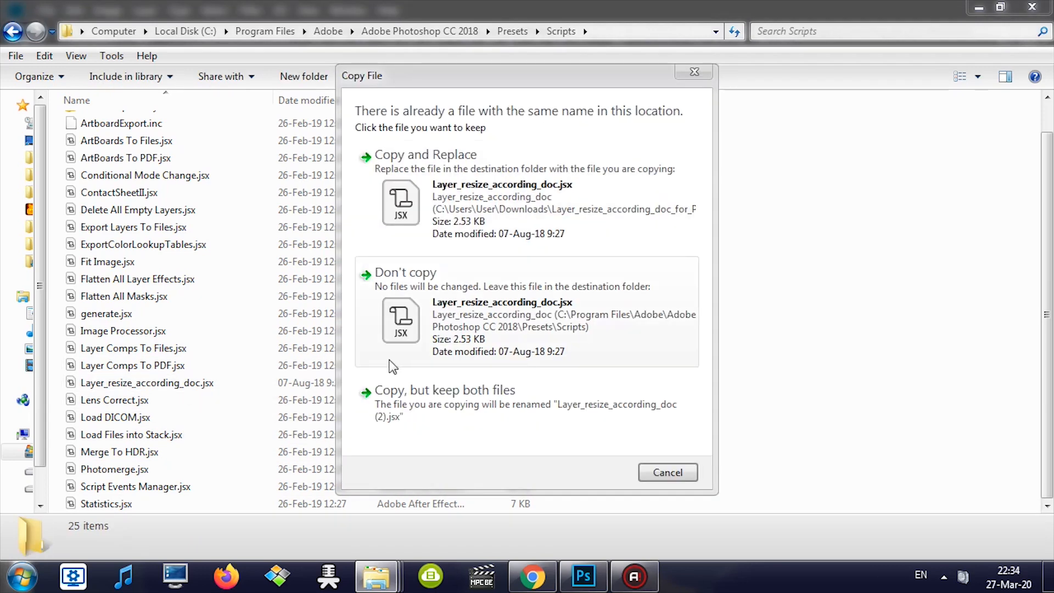
pyautogui.click(383, 292)
# Switch to Photoshop and look for Layer_resize_according_doc among the available scripts
pyautogui.click(583, 575)
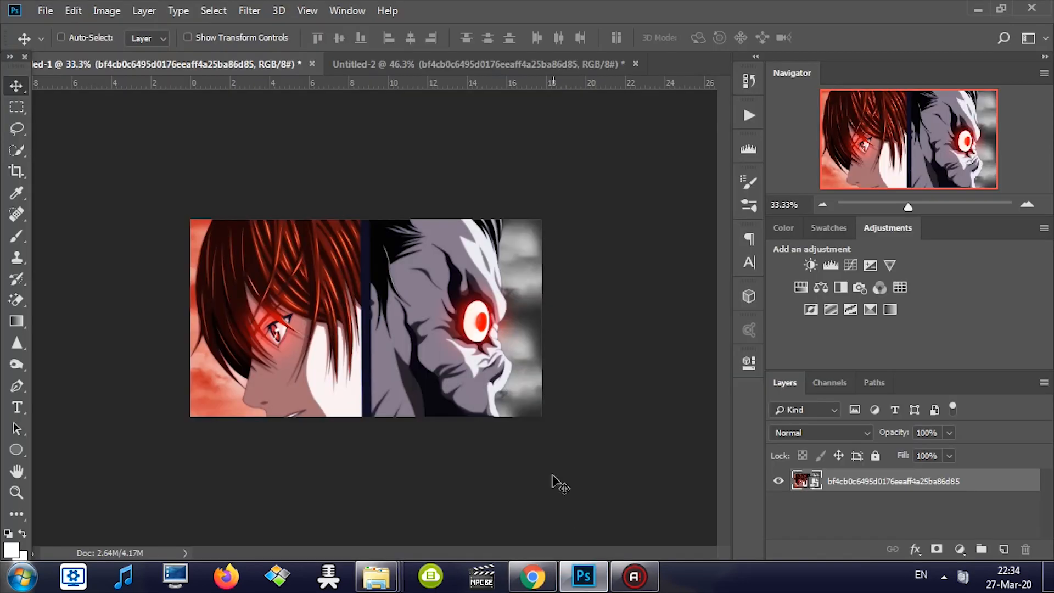
pyautogui.click(45, 12)
pyautogui.moveTo(92, 381)
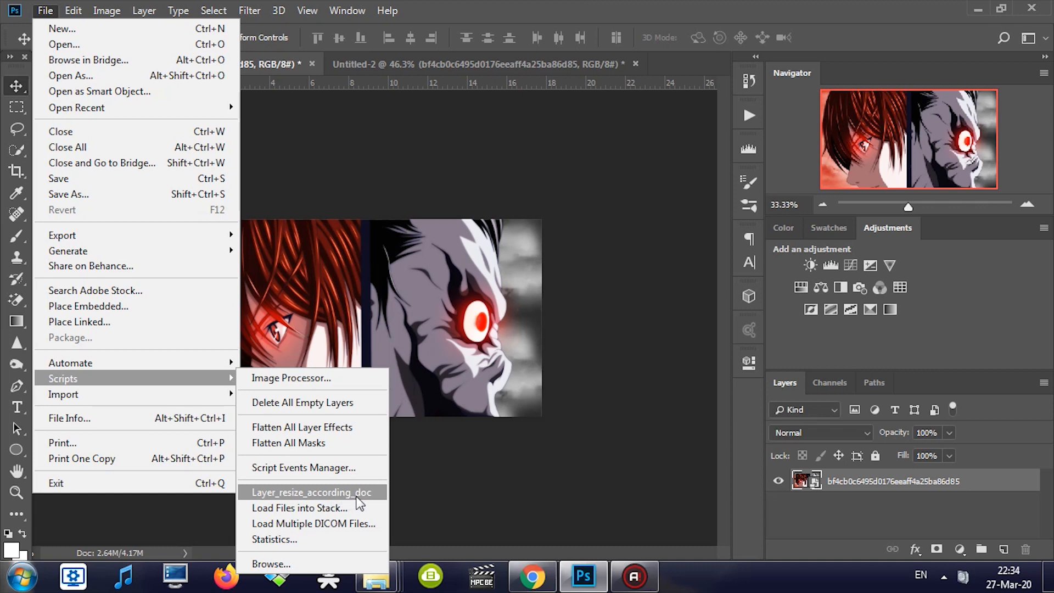
pyautogui.click(616, 19)
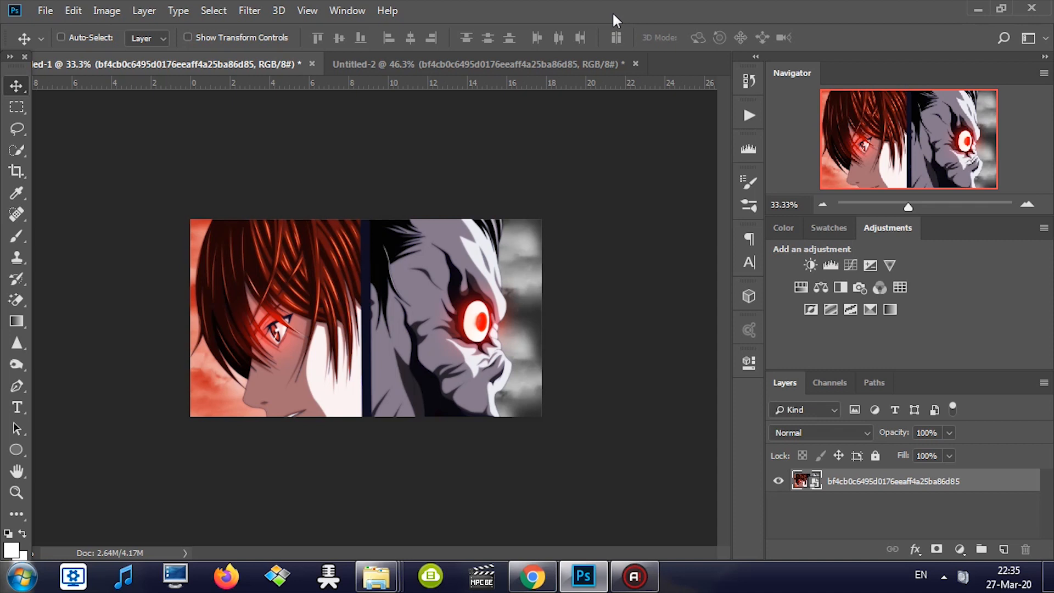
# Scale the Untitled-1 image layer to about 139% and place it inside the canvas with transparent margins on all sides
pyautogui.moveTo(333, 321); pyautogui.dragTo(334, 346)
pyautogui.hotkey('ctrl', 't')
pyautogui.moveTo(542, 246); pyautogui.dragTo(416, 318)
pyautogui.moveTo(349, 374); pyautogui.dragTo(390, 298)
pyautogui.moveTo(460, 237); pyautogui.dragTo(548, 173)
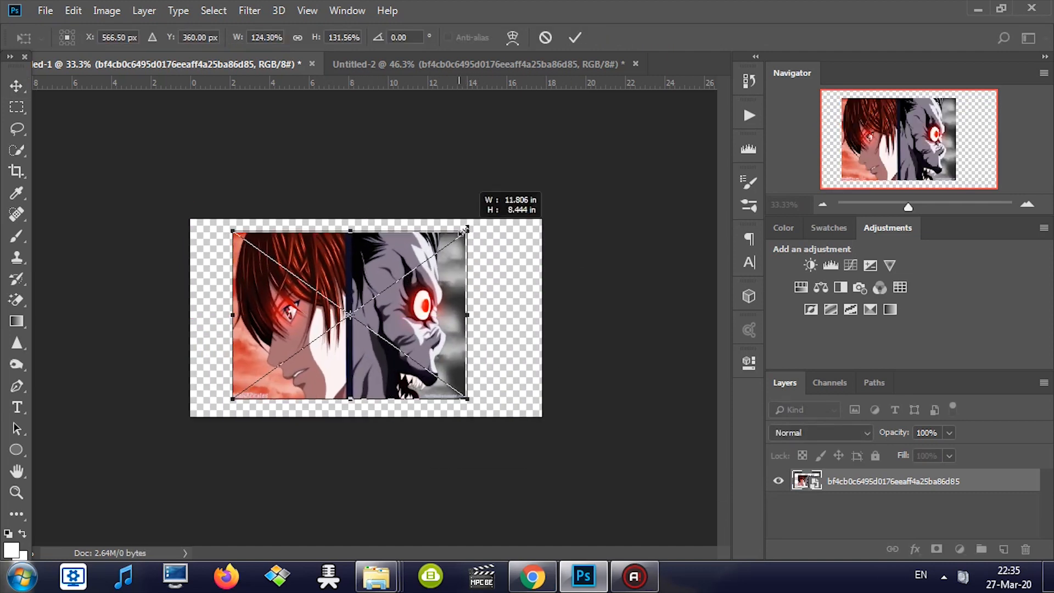
pyautogui.moveTo(213, 402); pyautogui.dragTo(155, 445)
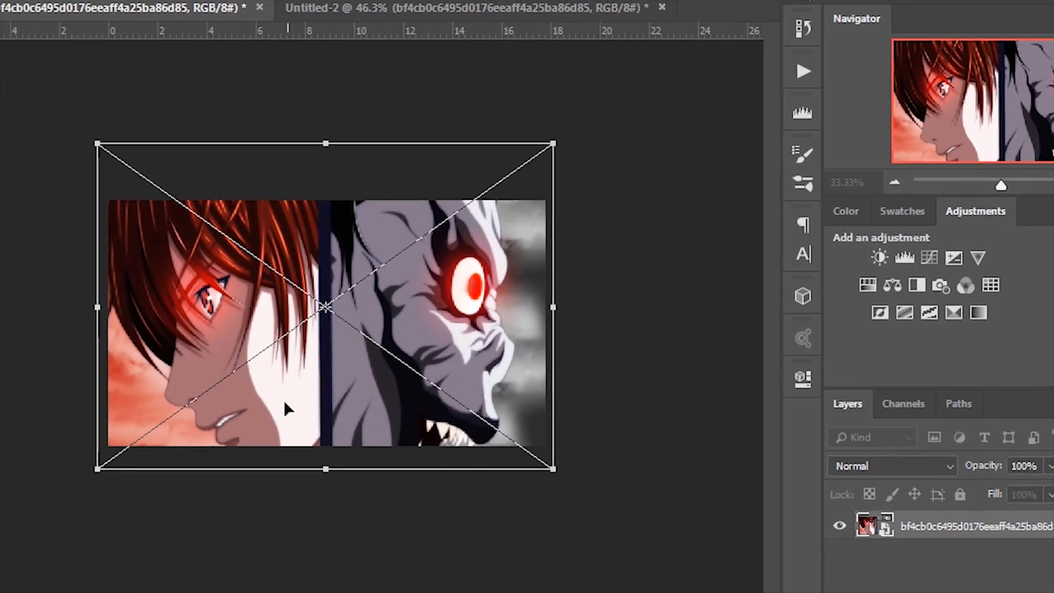
pyautogui.moveTo(44, 472); pyautogui.dragTo(10, 499)
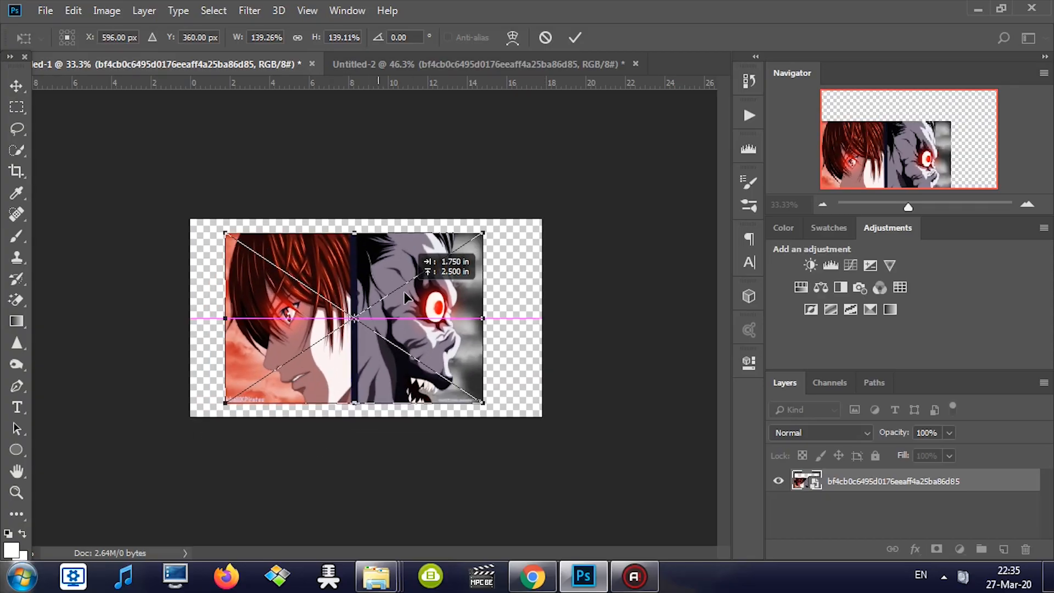
pyautogui.moveTo(404, 292); pyautogui.dragTo(429, 290)
pyautogui.press('Return')
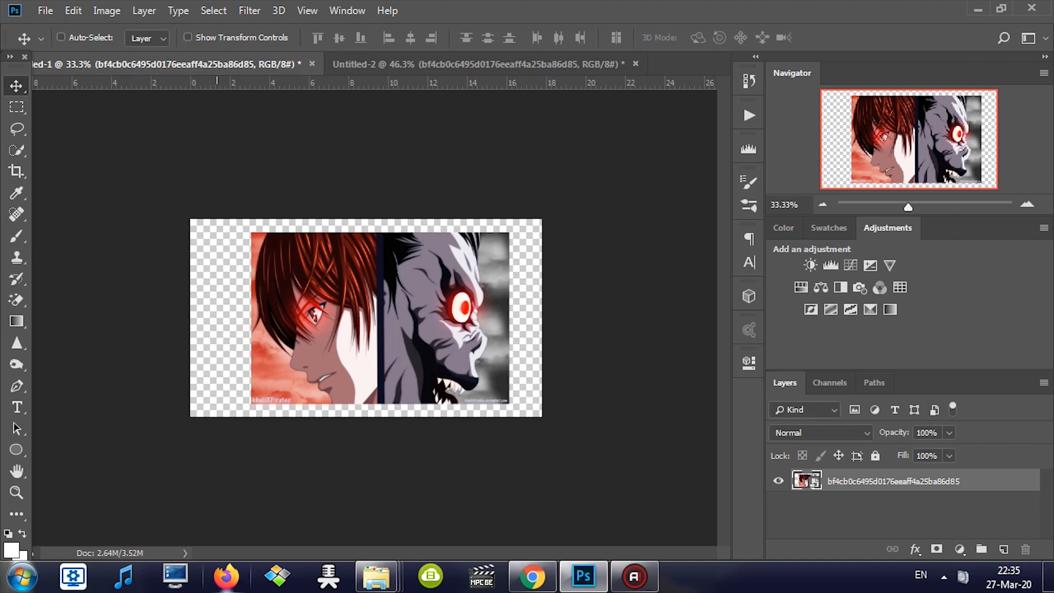
# Try trimming the canvas based on transparent pixels on all four sides, and undo the trim
pyautogui.click(105, 12)
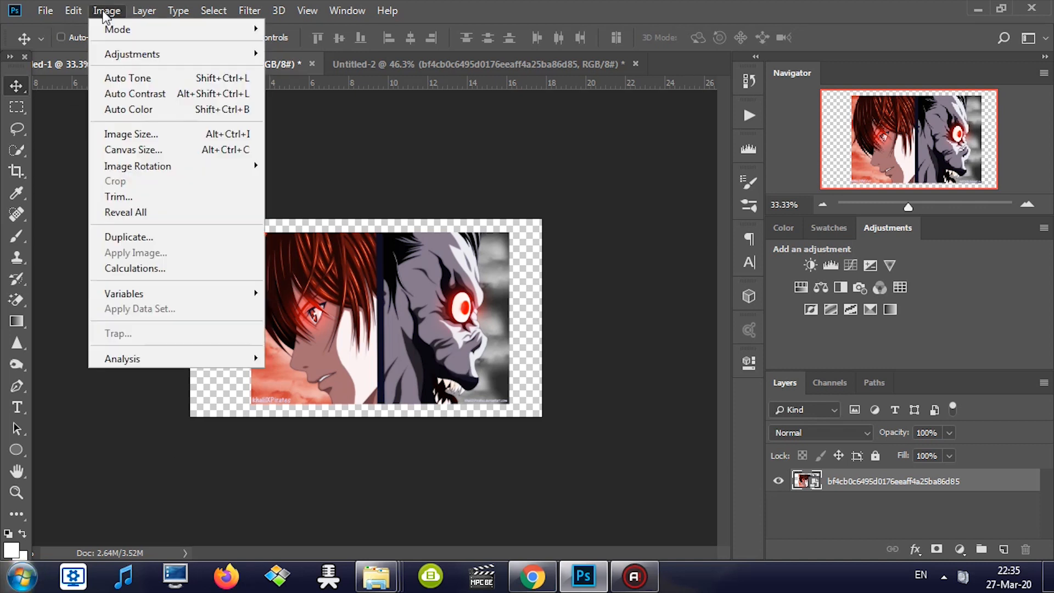
pyautogui.click(137, 197)
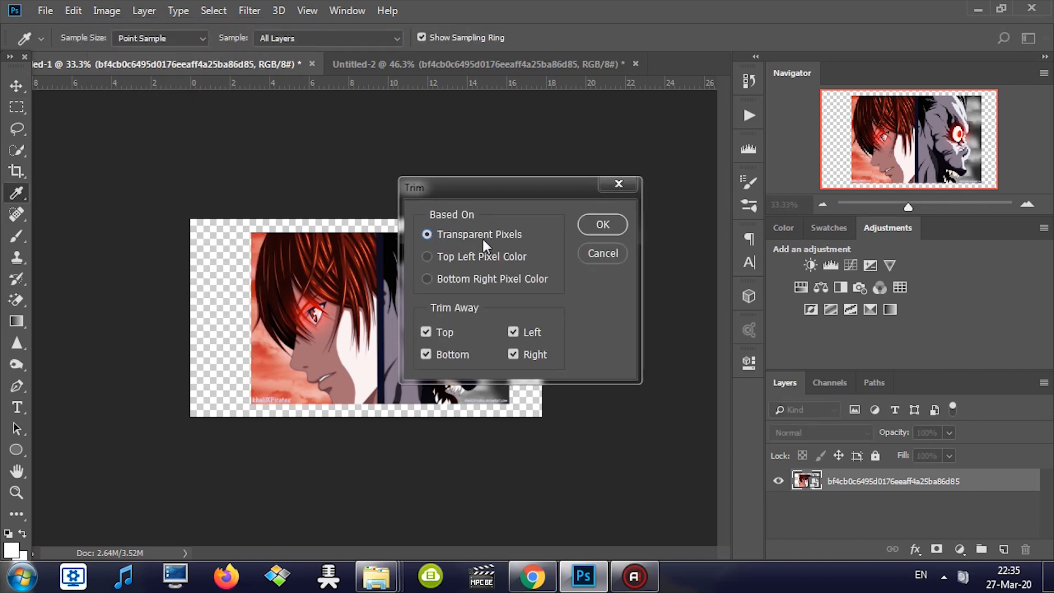
pyautogui.moveTo(475, 183); pyautogui.dragTo(581, 184)
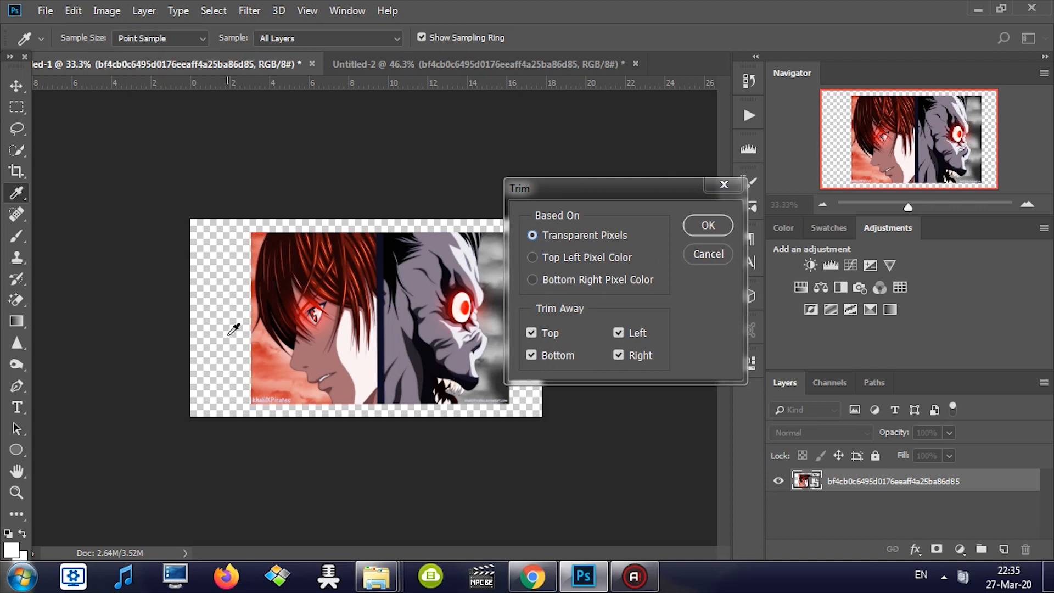
pyautogui.click(711, 225)
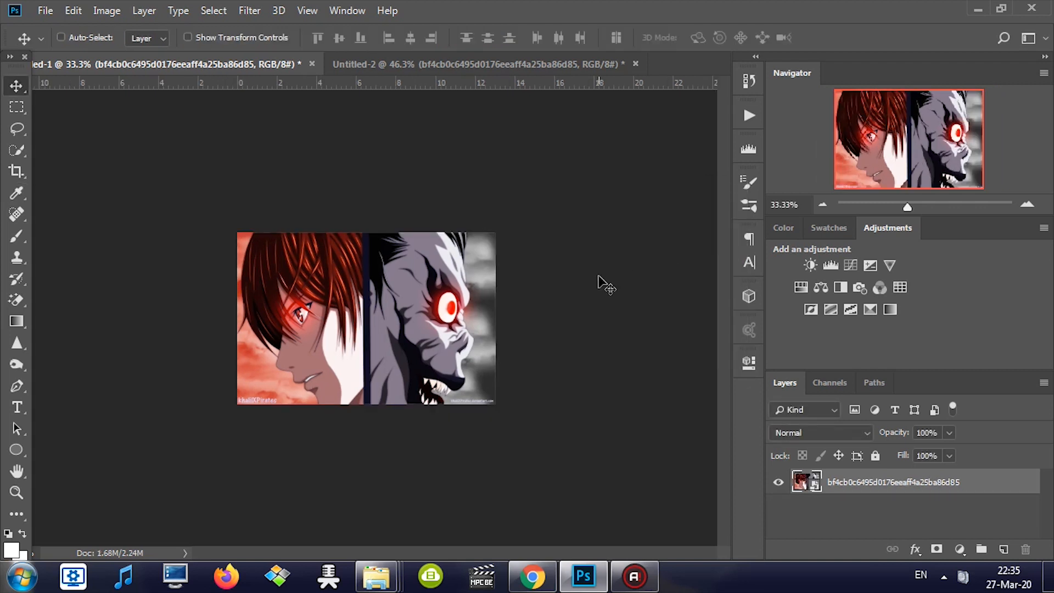
pyautogui.hotkey('ctrl', 'z')
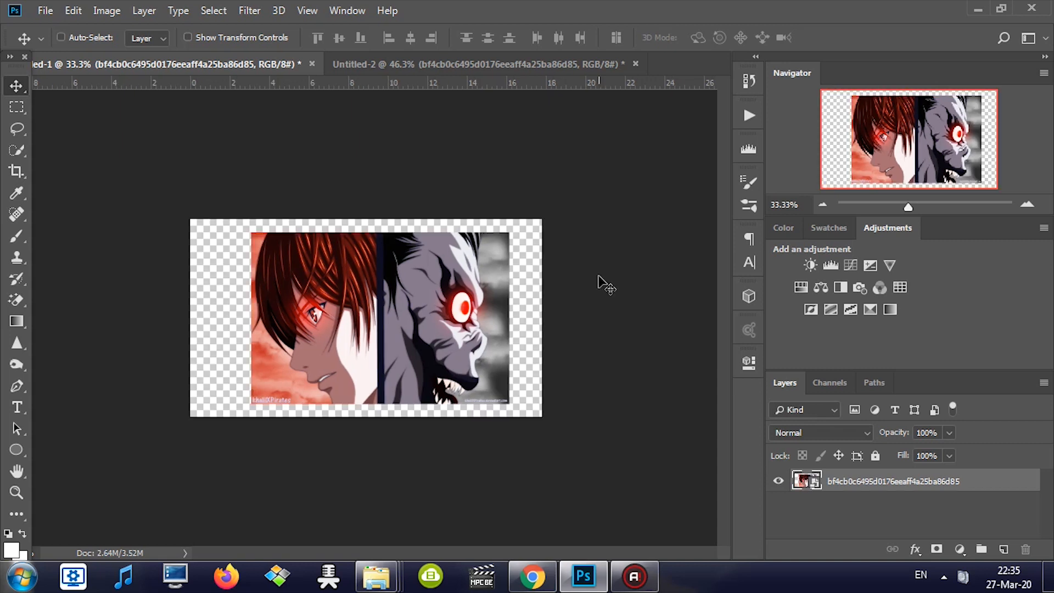
# Try trimming transparent pixels only from the canvas's top and bottom, and undo the trim
pyautogui.click(115, 14)
pyautogui.click(126, 197)
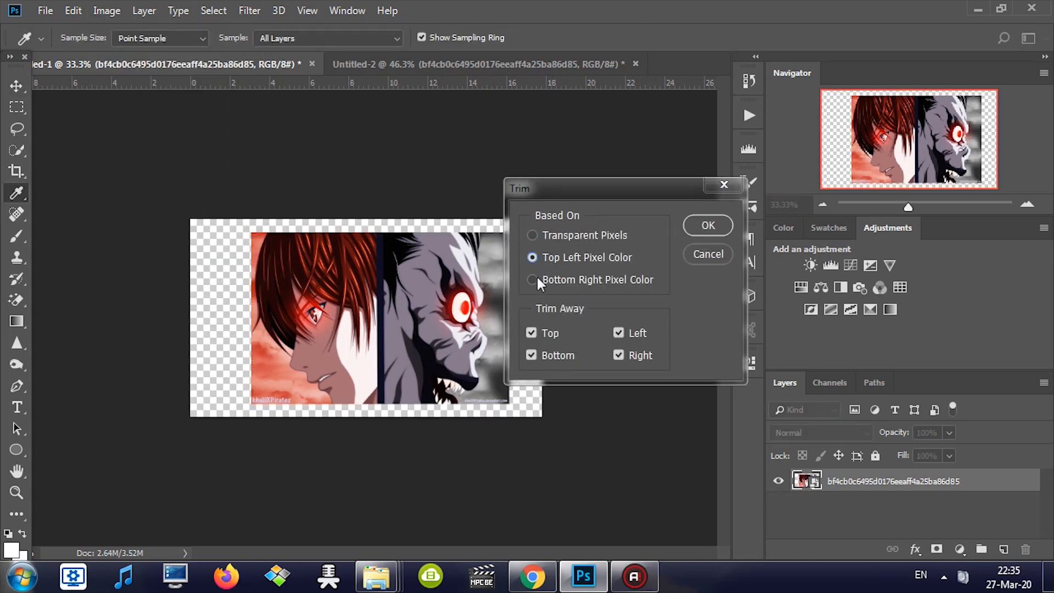
pyautogui.click(533, 236)
pyautogui.click(619, 354)
pyautogui.moveTo(623, 183); pyautogui.dragTo(630, 75)
pyautogui.click(710, 117)
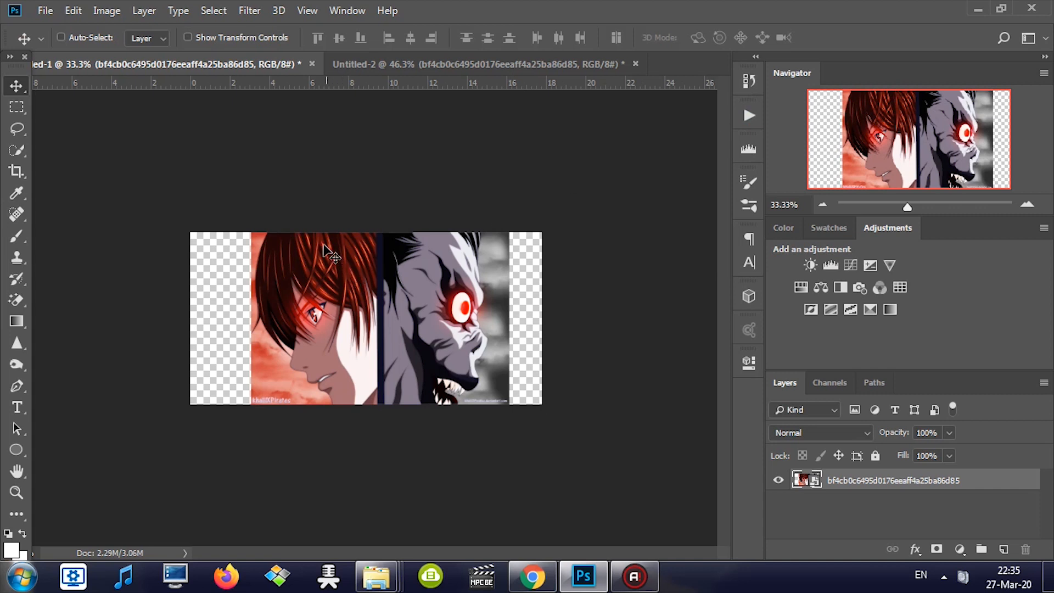
pyautogui.hotkey('ctrl', 'z')
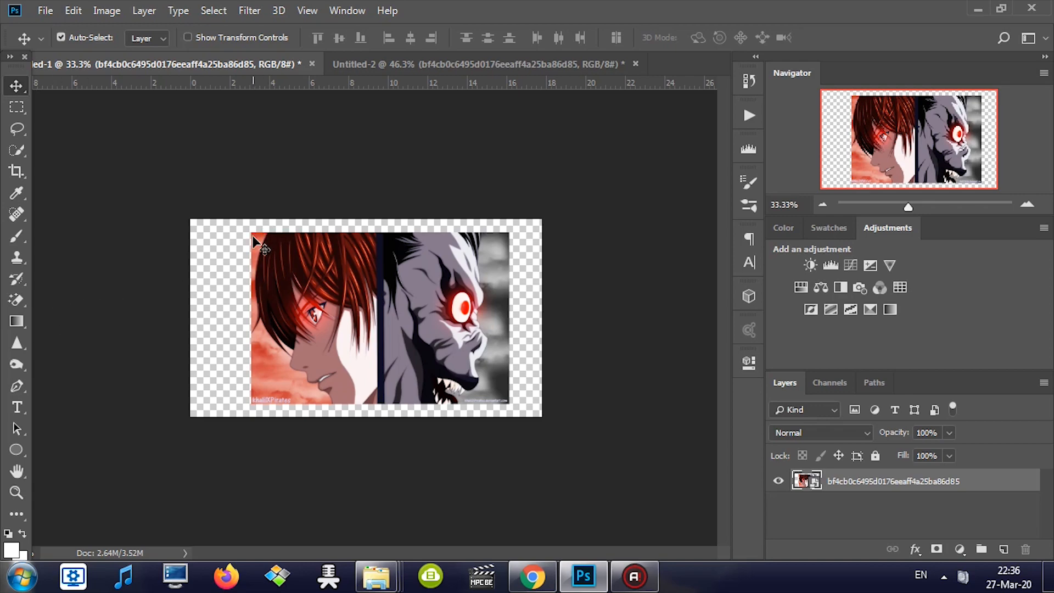
# Try stretching the layer's corners out to the canvas edges with Free Transform, and cancel the transform
pyautogui.hotkey('ctrl', 't')
pyautogui.moveTo(251, 230); pyautogui.dragTo(183, 217)
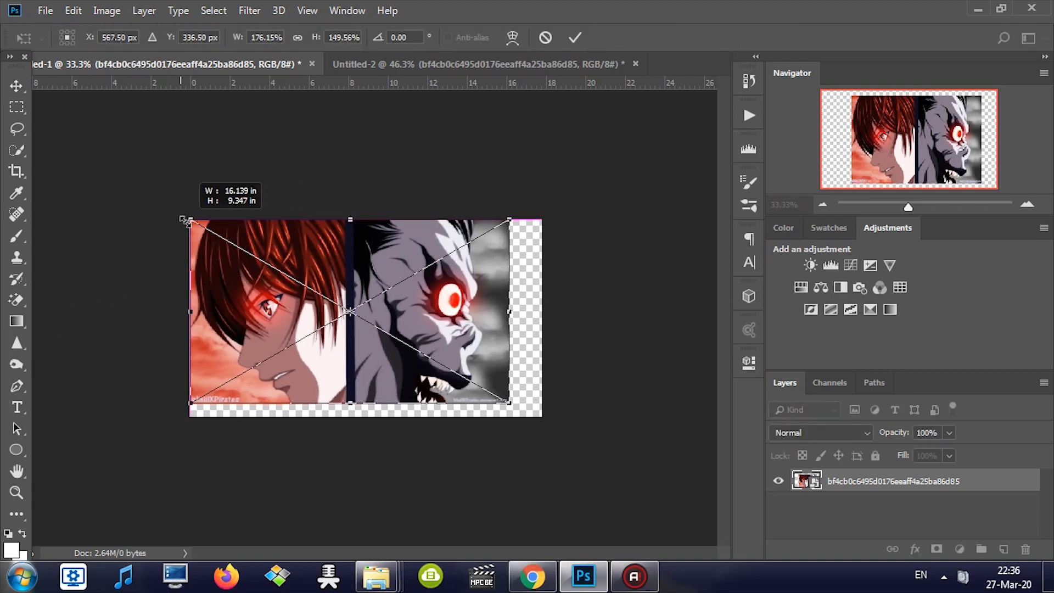
pyautogui.moveTo(499, 406); pyautogui.dragTo(524, 413)
pyautogui.press('Escape')
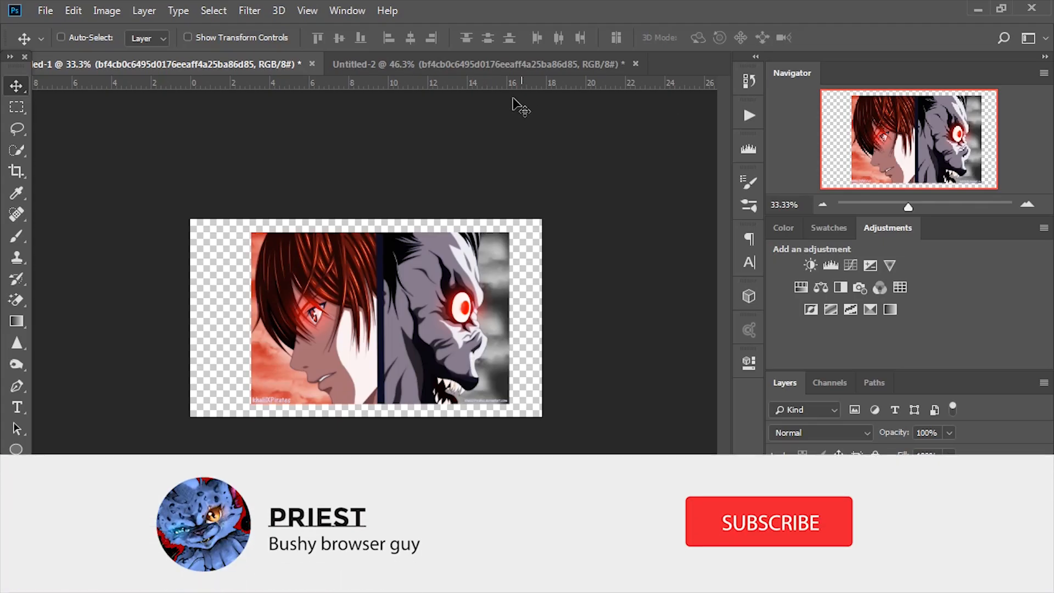
# Move the image layer slightly left so it sits horizontally centred on the canvas
pyautogui.moveTo(339, 301)
pyautogui.mouseDown()
pyautogui.moveTo(311, 301)
pyautogui.moveTo(324, 307)
pyautogui.mouseUp()
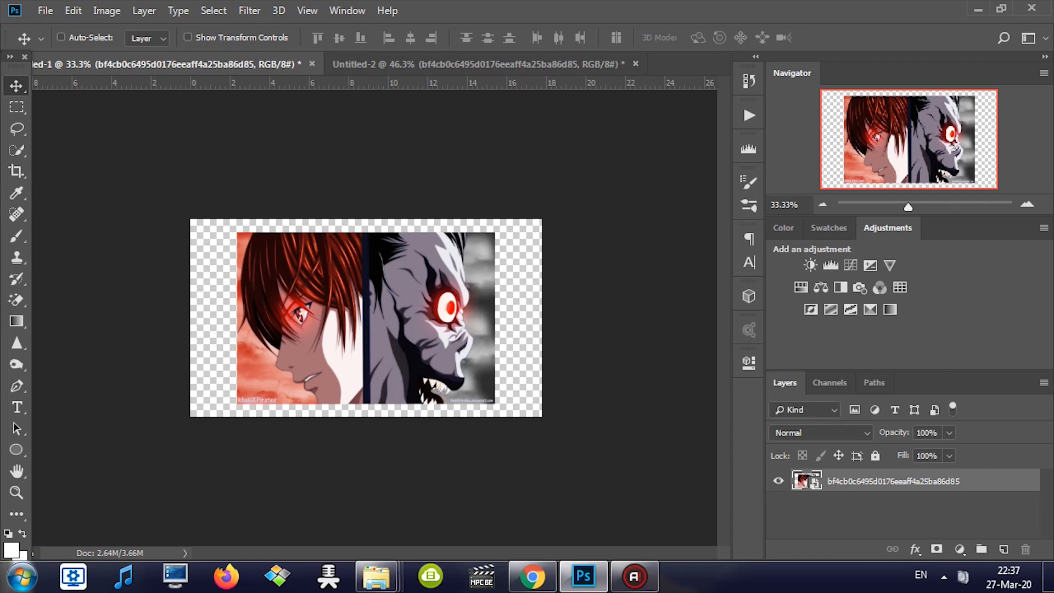
pyautogui.hotkey('alt', 'Tab')
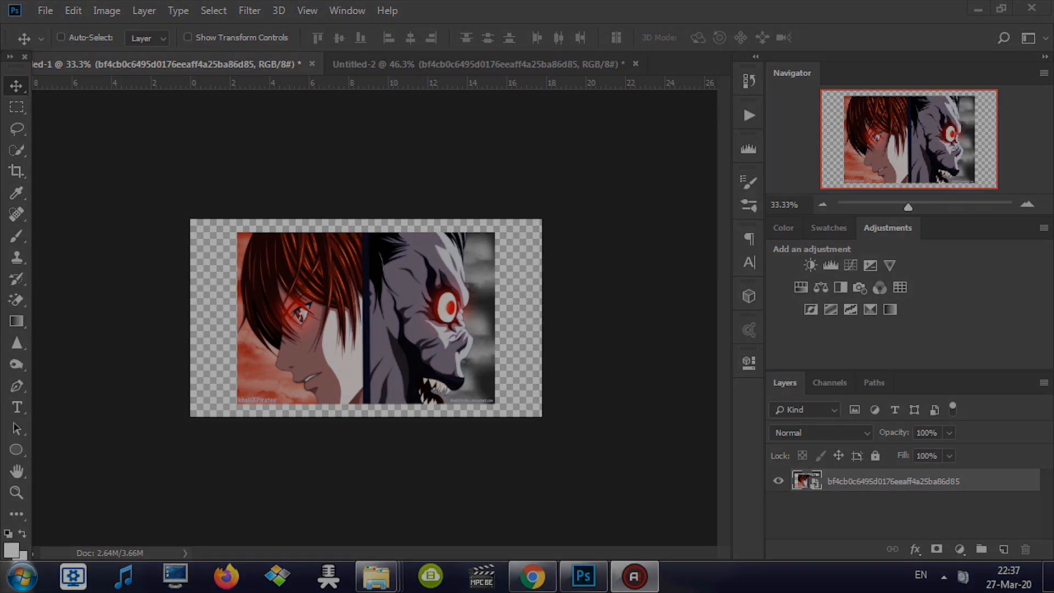